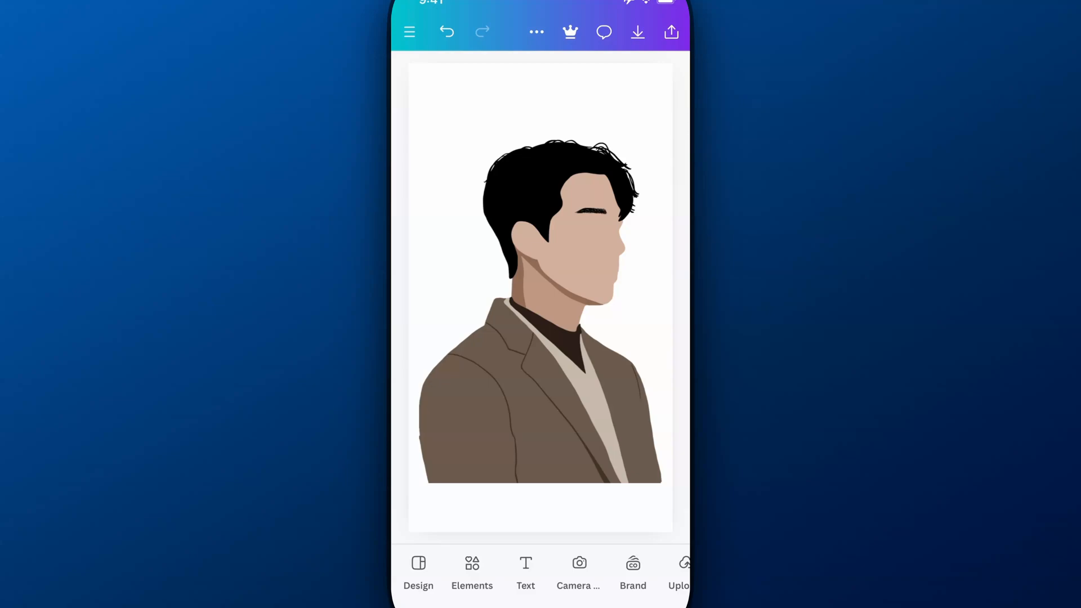
Check the page's white background colour in the colour picker without changing it.
click(629, 181)
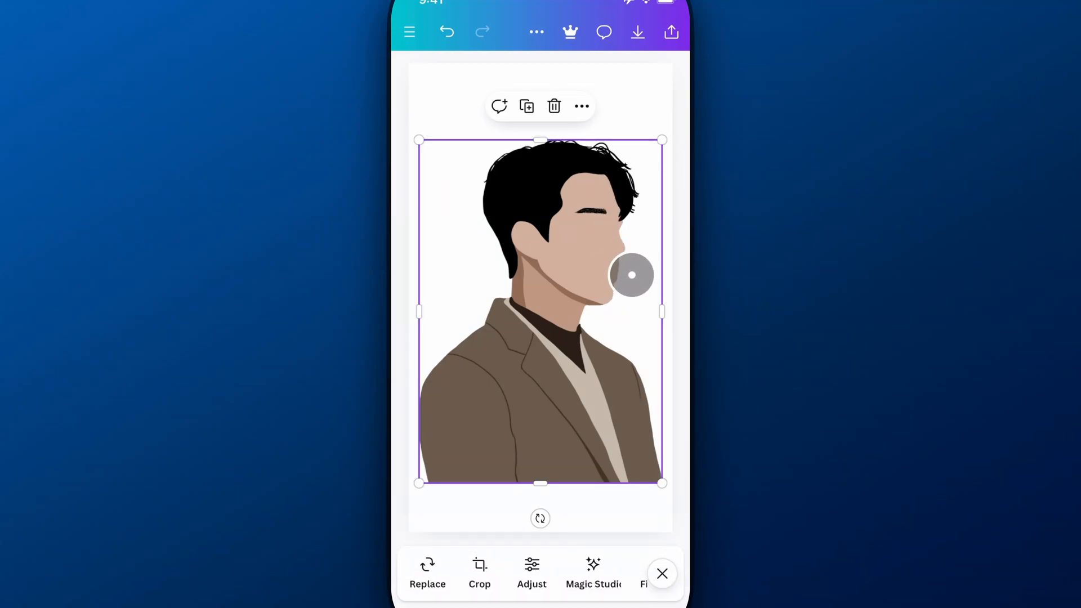
click(644, 77)
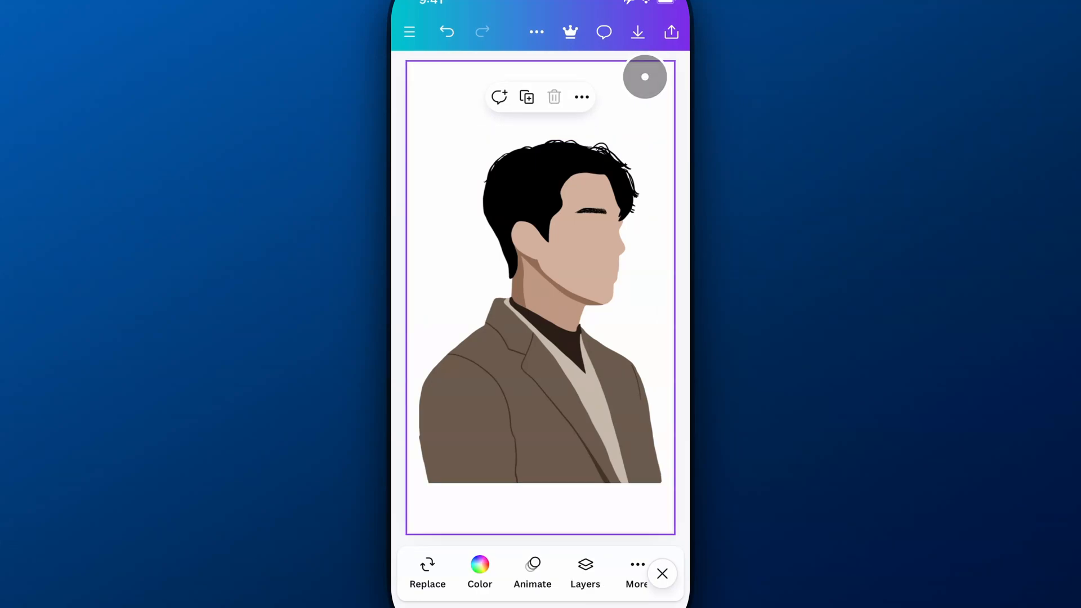
click(479, 566)
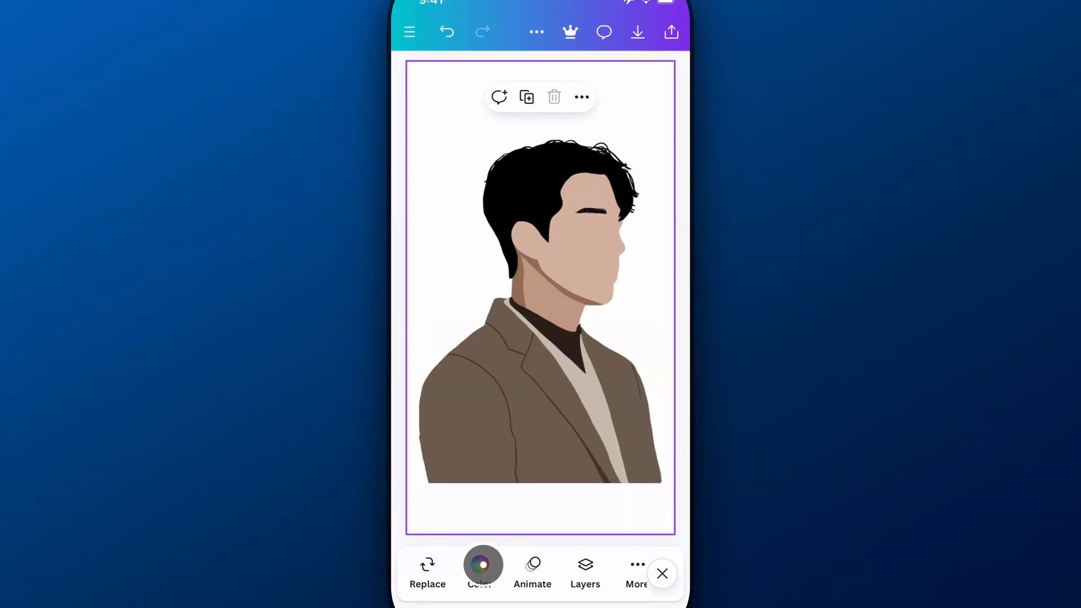
click(418, 521)
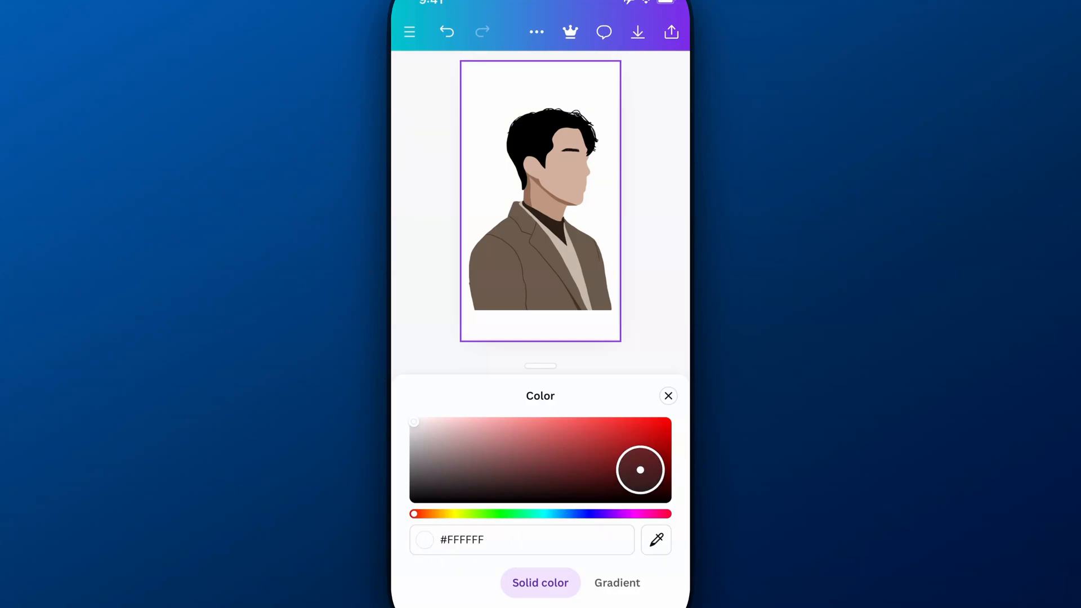
click(669, 396)
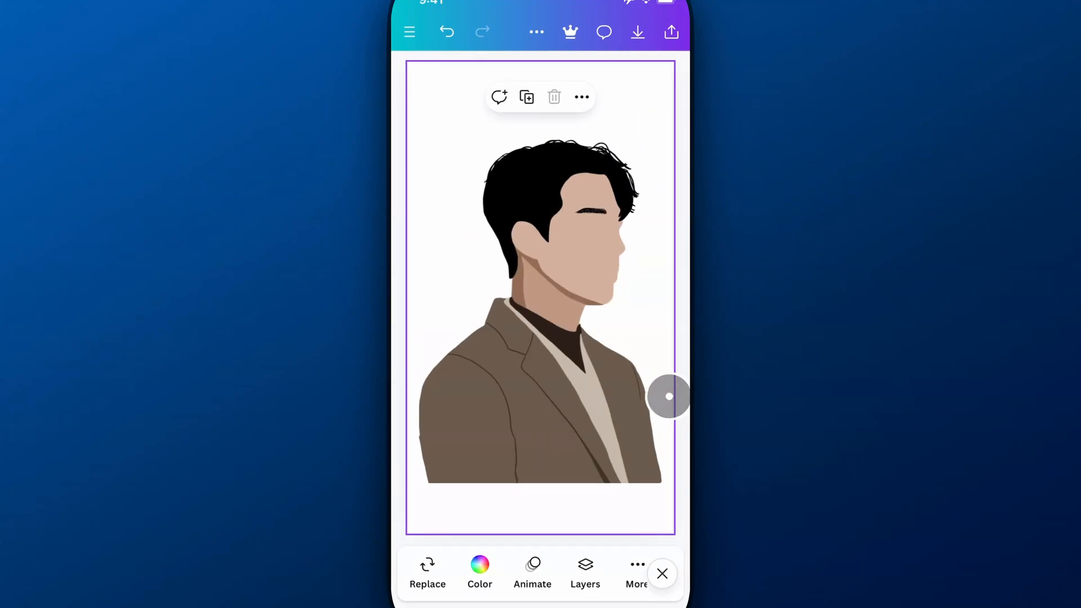
Nudge the portrait illustration slightly lower on the page and reselect the page.
click(678, 377)
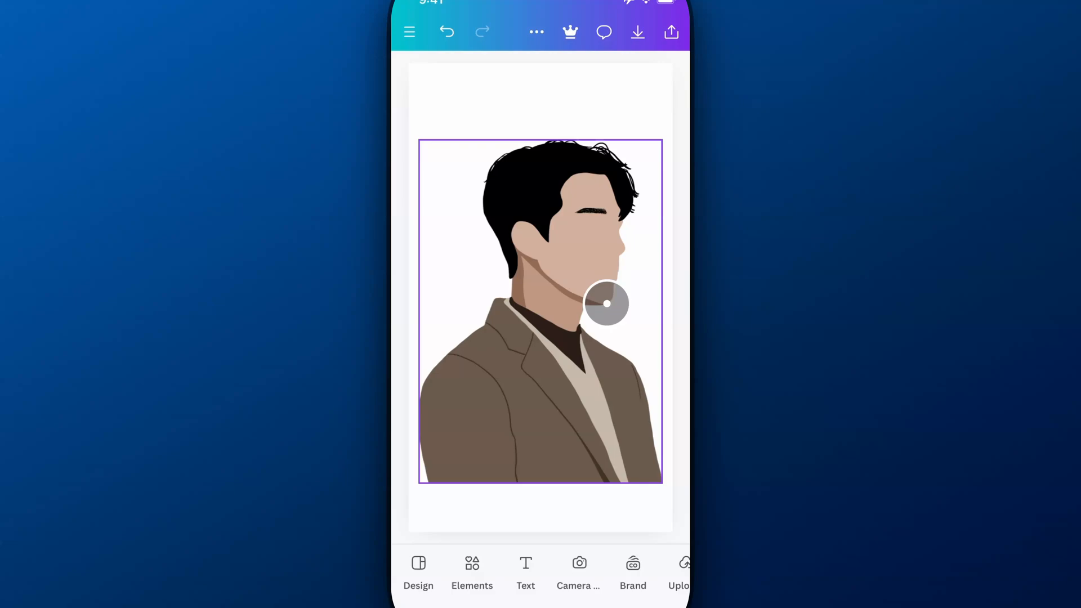
click(568, 273)
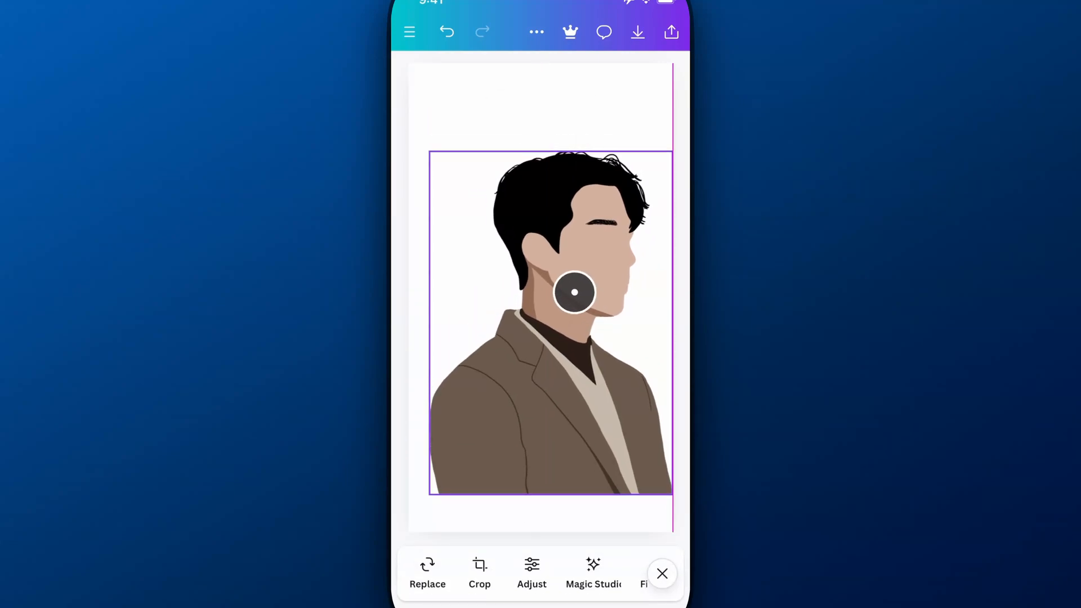
drag(569, 274, 572, 290)
click(628, 126)
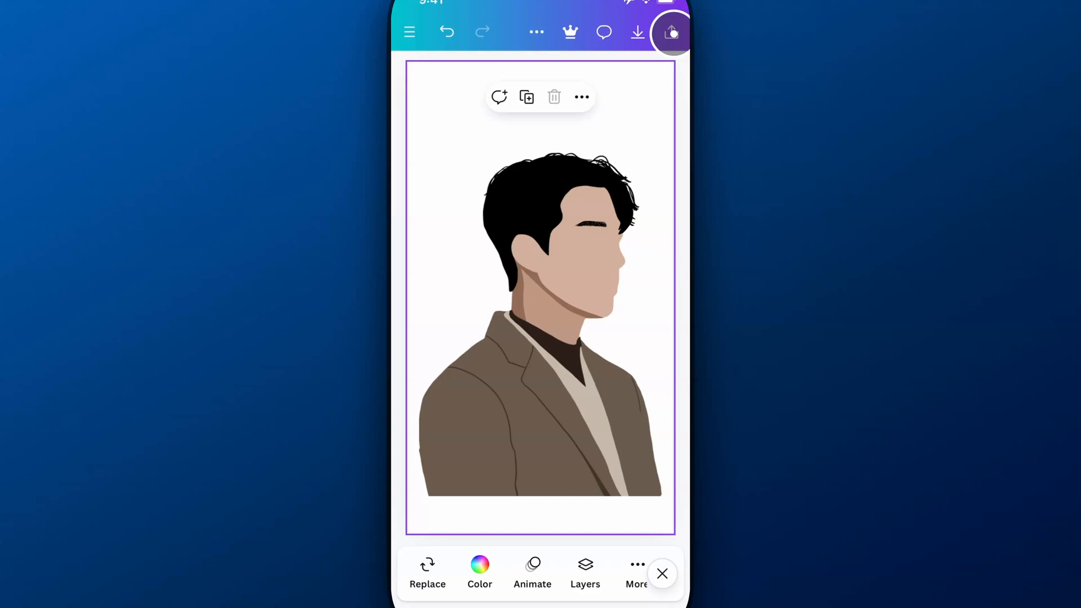
Download the design as PDF Standard with Flatten PDF left unchecked.
click(672, 32)
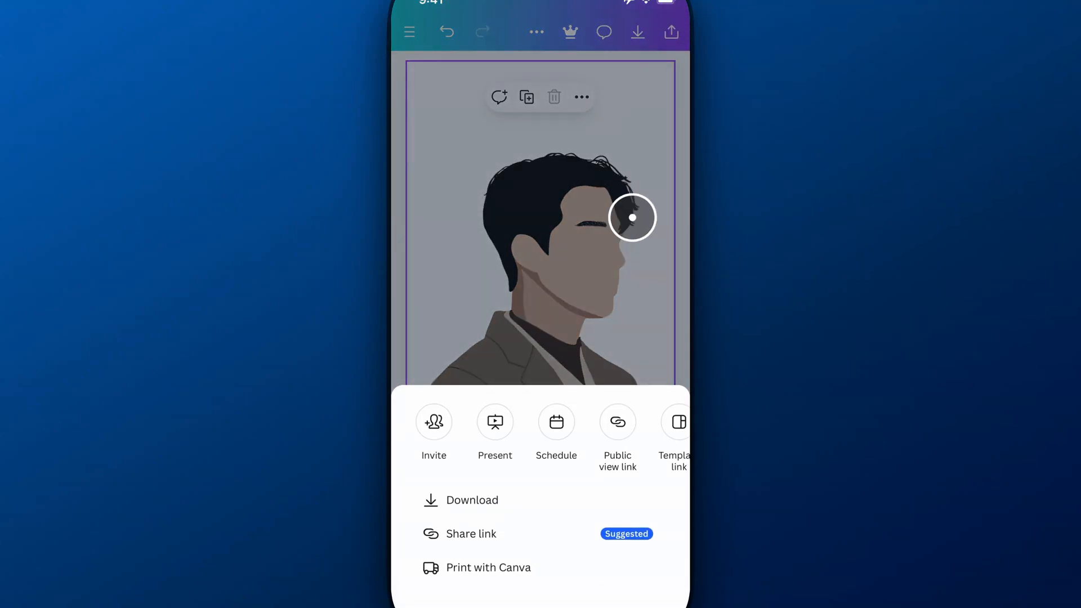
click(515, 499)
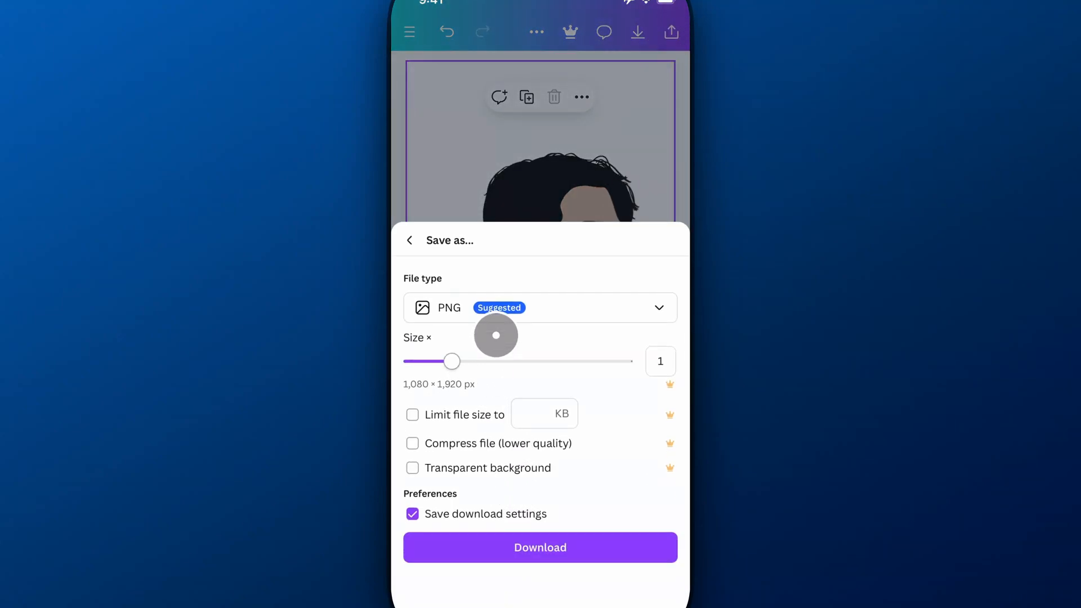
click(499, 306)
click(502, 306)
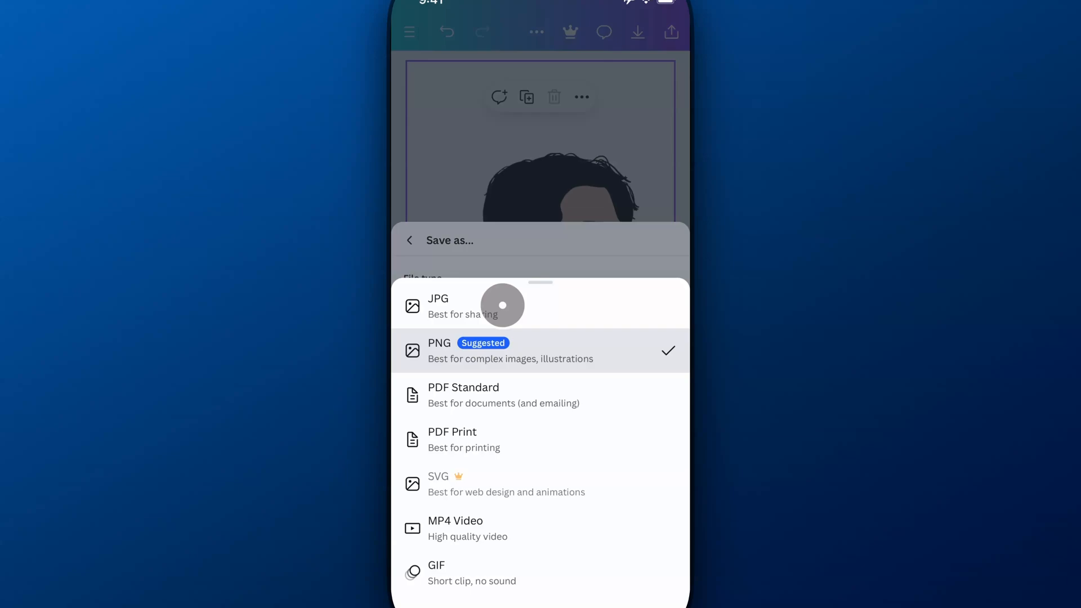
click(495, 397)
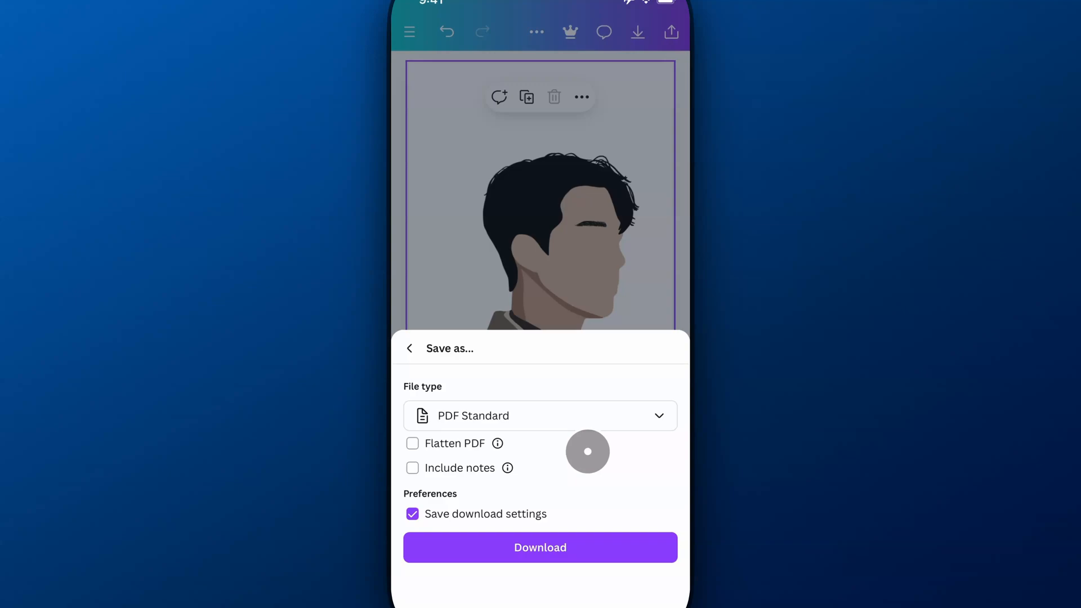
click(571, 543)
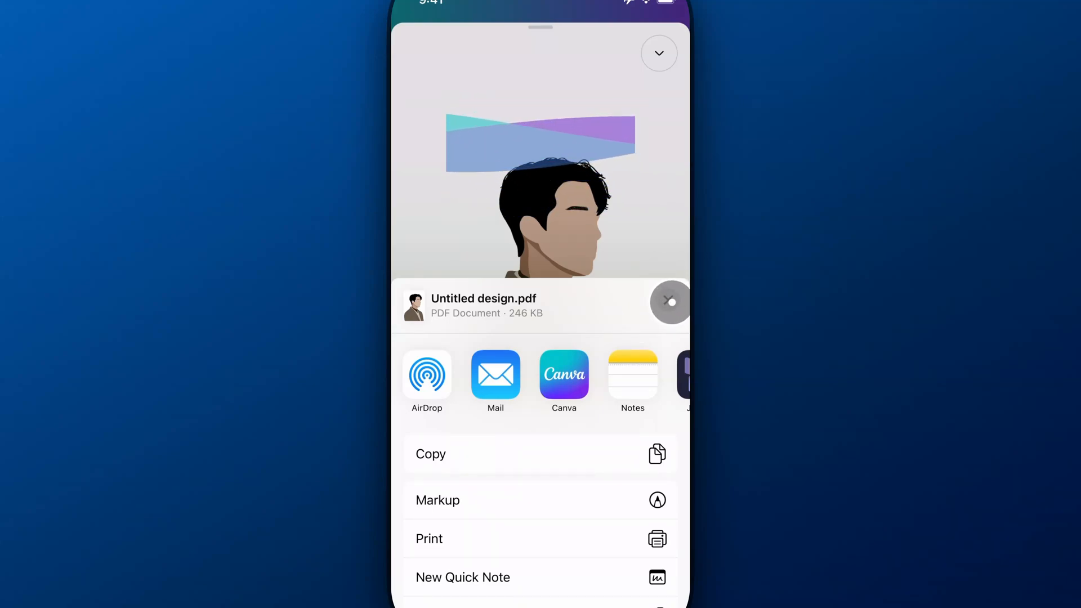
Dismiss the download confirmation sheet and go to the iOS home screen.
click(671, 302)
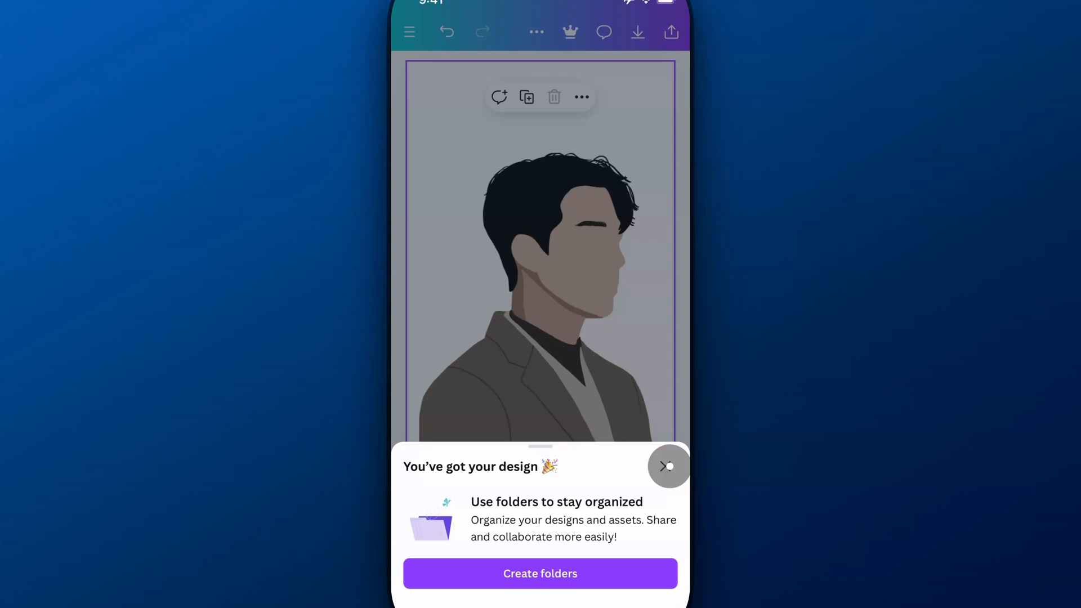
click(665, 466)
key(super+shift+h)
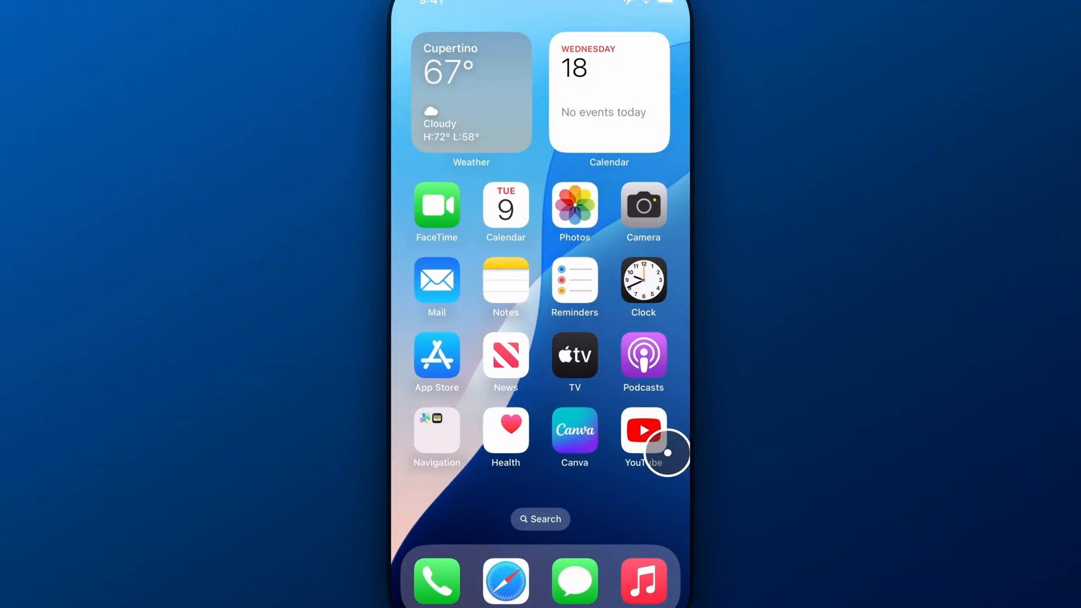
Search Spotlight for 'fi' and launch the Files app.
key(super+space)
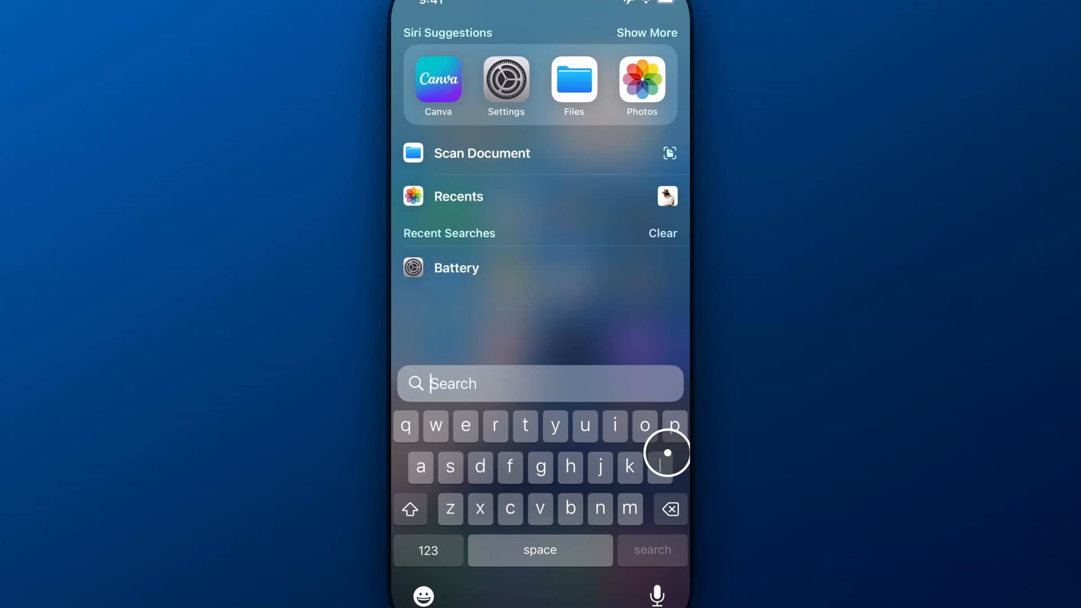
text(fi)
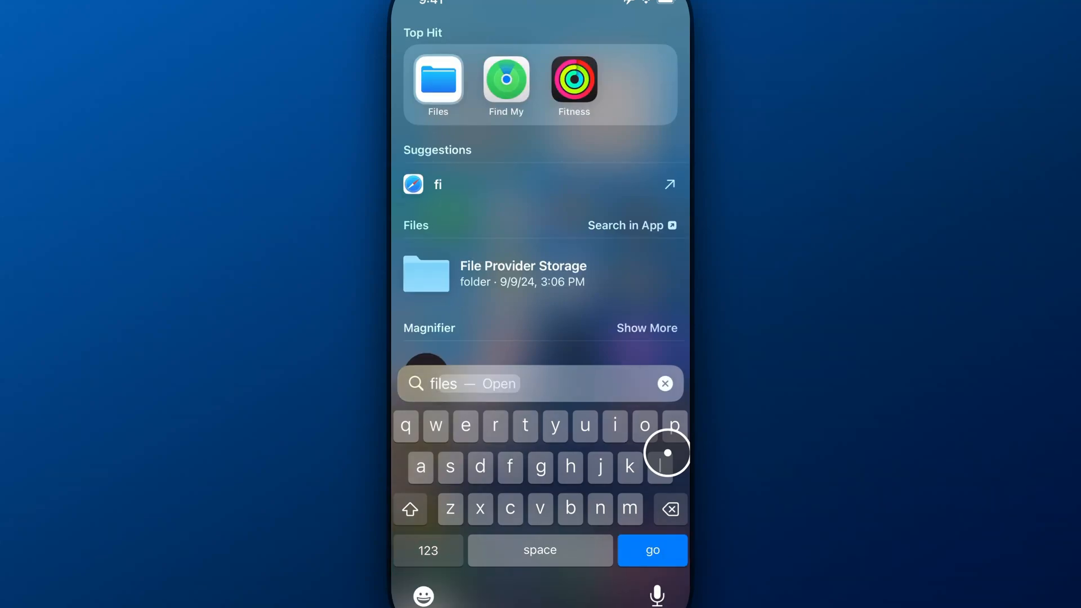
click(448, 86)
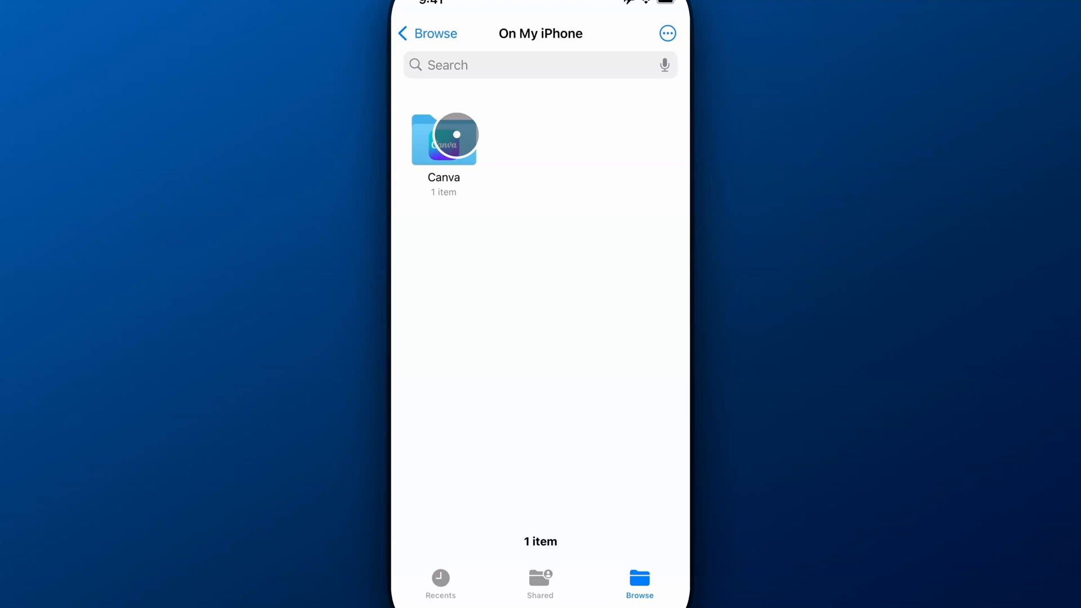
Preview Untitled design.pdf in Canva's downloads folder, then return to the Canva design.
click(455, 142)
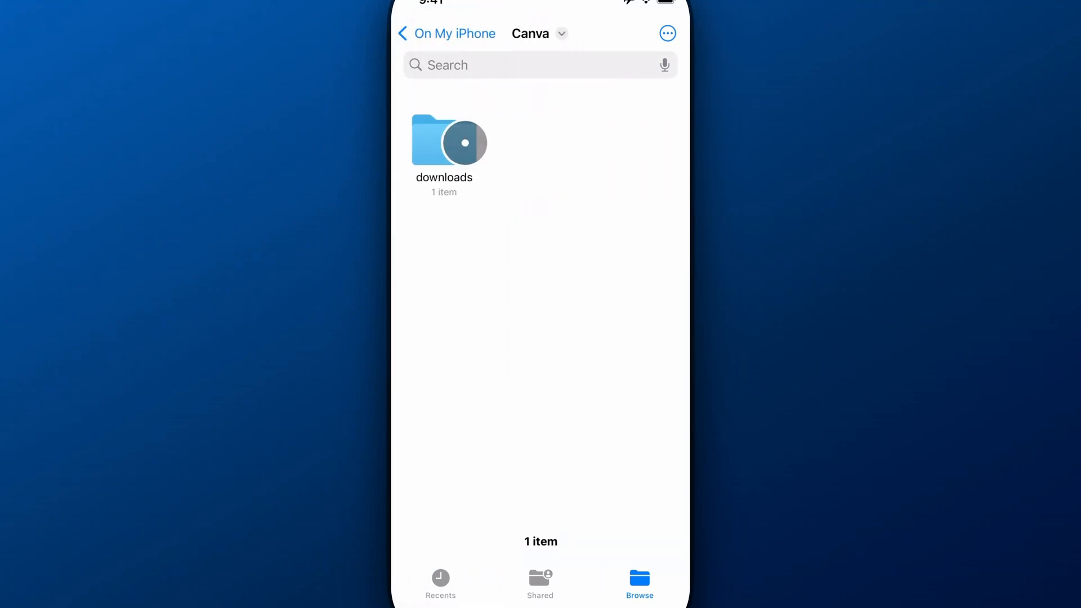
click(461, 142)
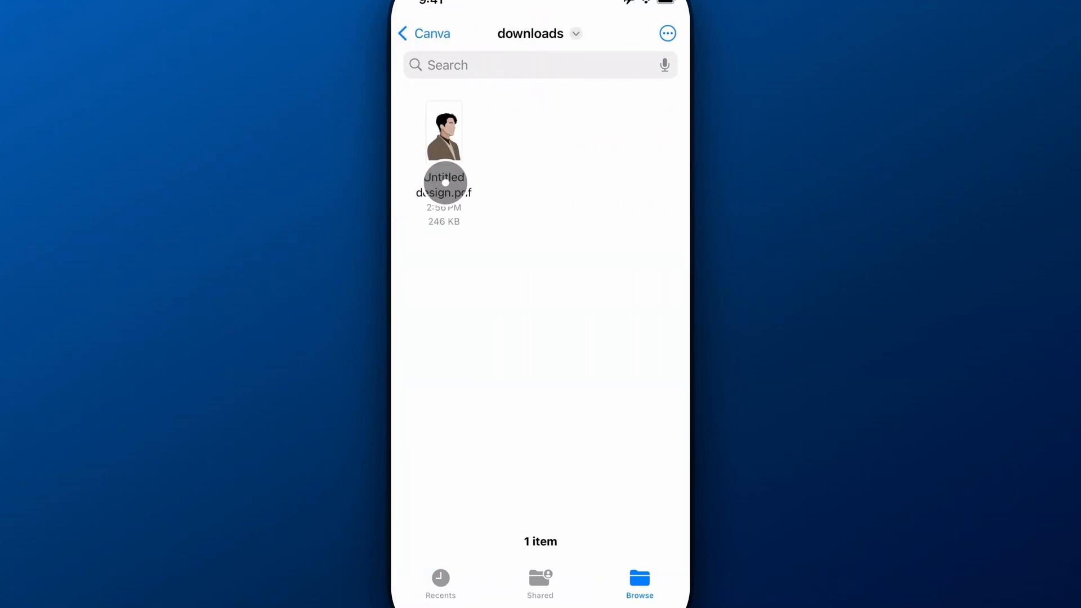
click(444, 184)
click(457, 153)
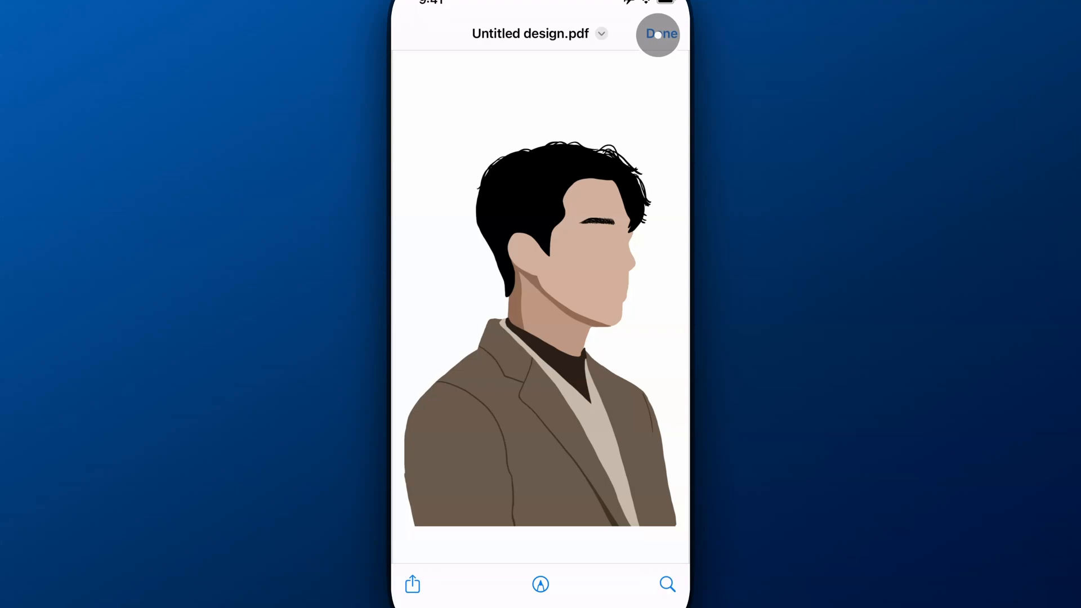
click(659, 34)
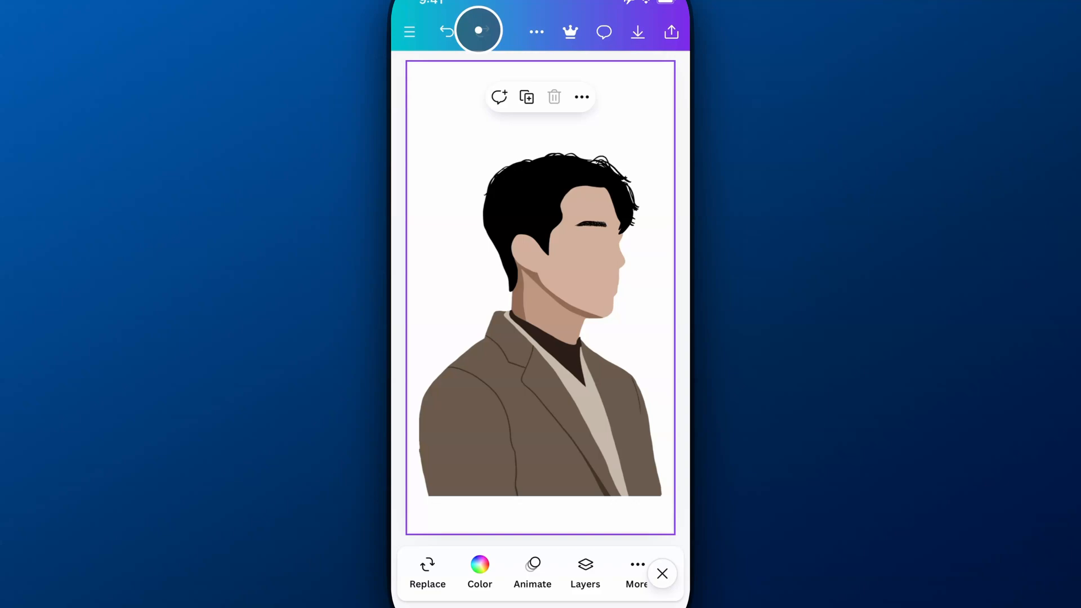
Open the 'Add a heading' CASUAL presentation and insert a blank page after slide 1.
click(411, 33)
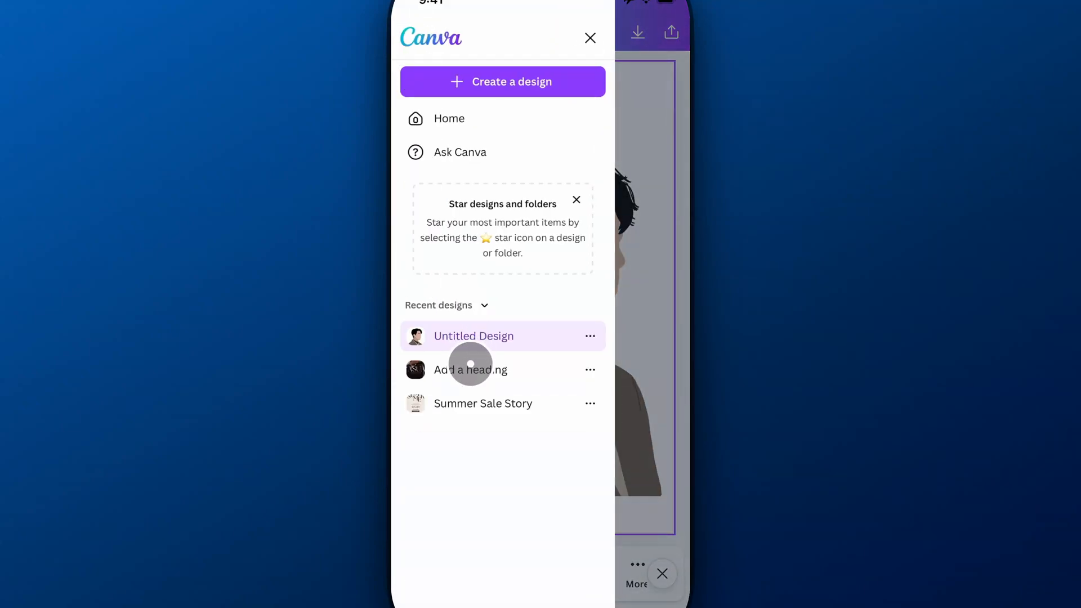
click(469, 362)
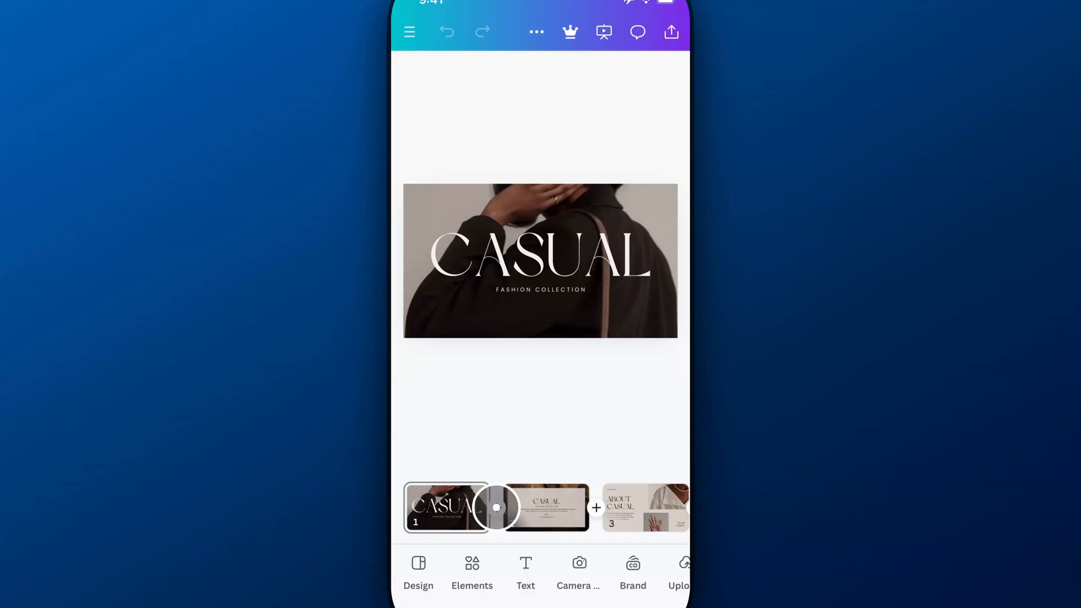
click(496, 506)
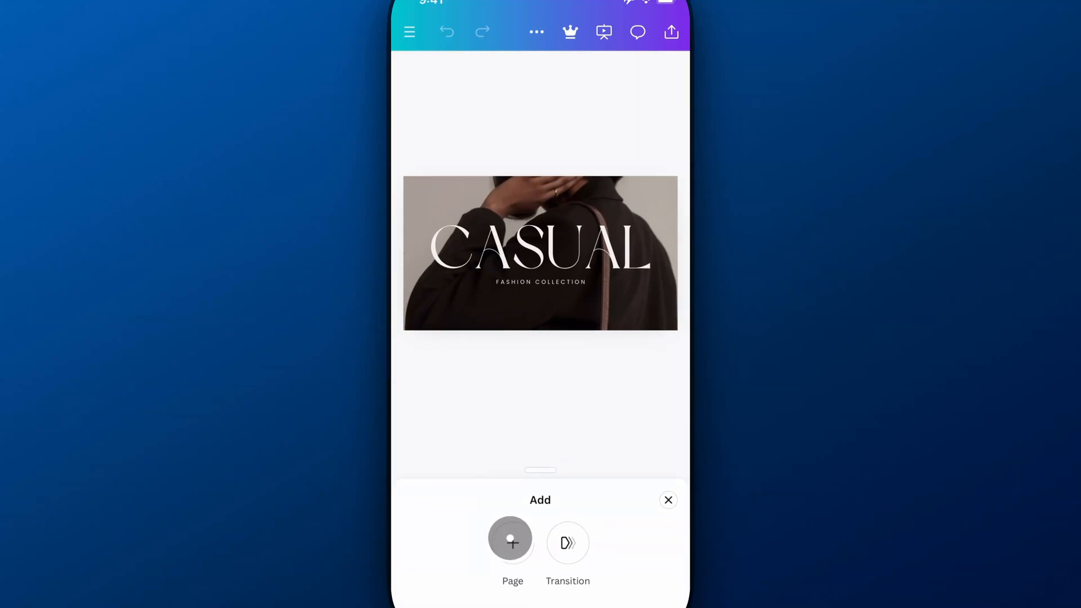
click(511, 542)
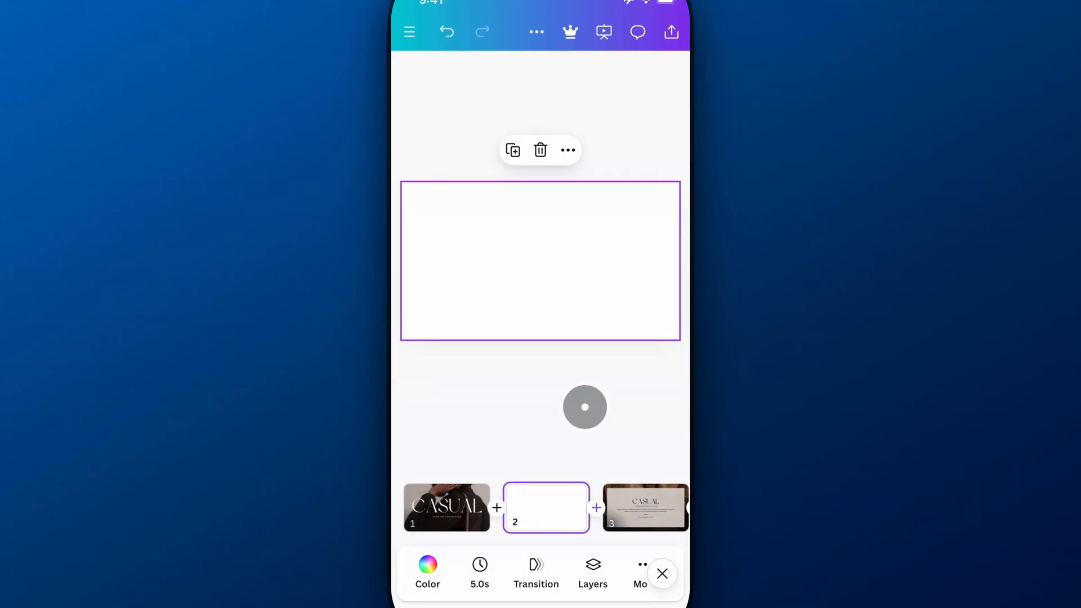
Deselect the new page and scroll the bottom toolbar toward the content tools.
click(584, 406)
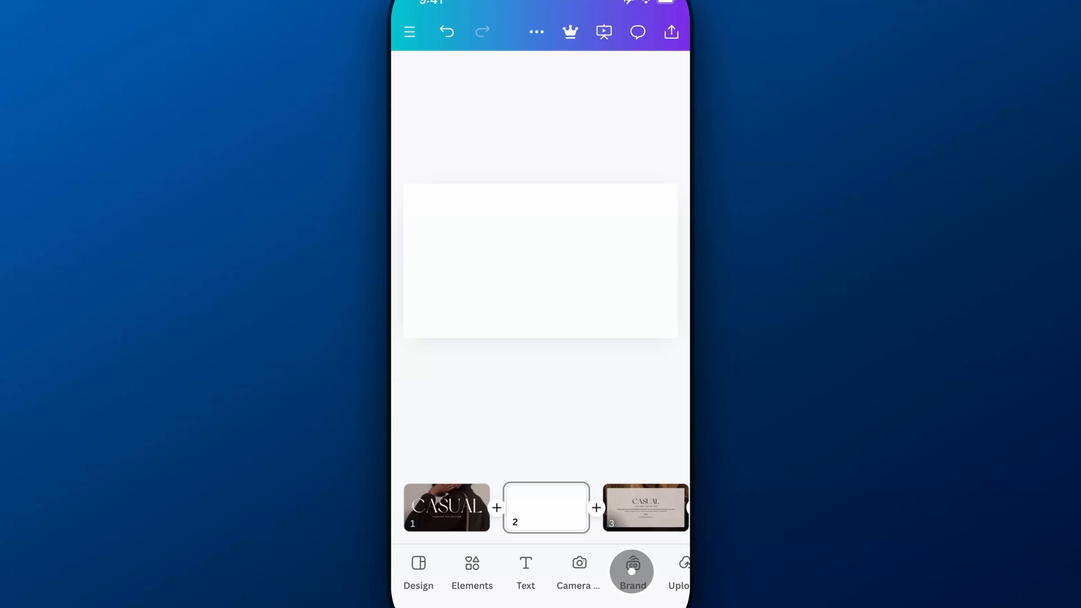
drag(630, 569, 463, 564)
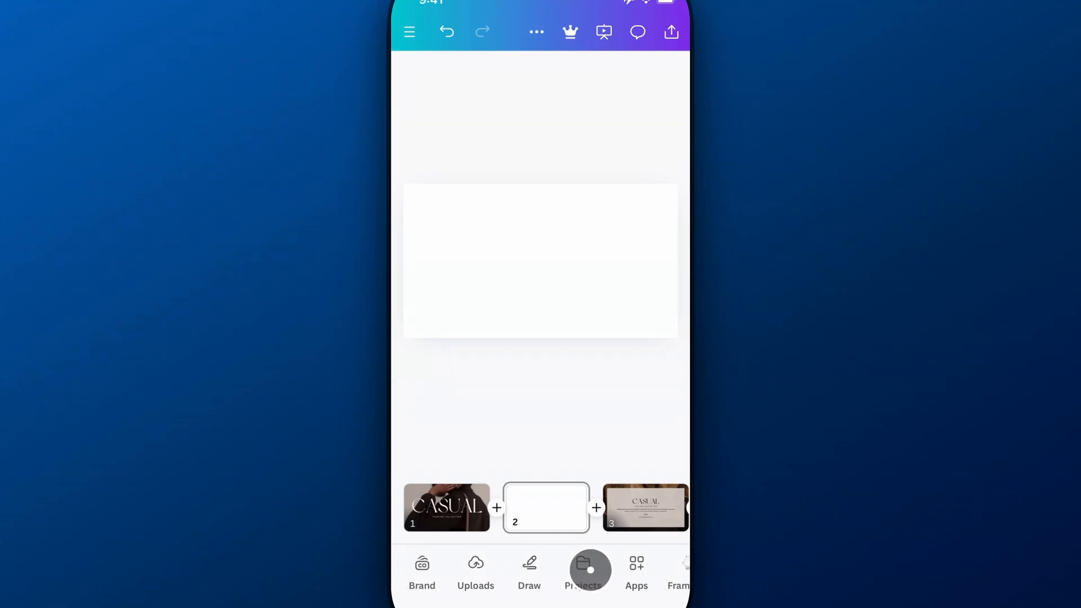
drag(588, 569, 548, 569)
Go to Uploads in Projects and start uploading a new file.
click(551, 566)
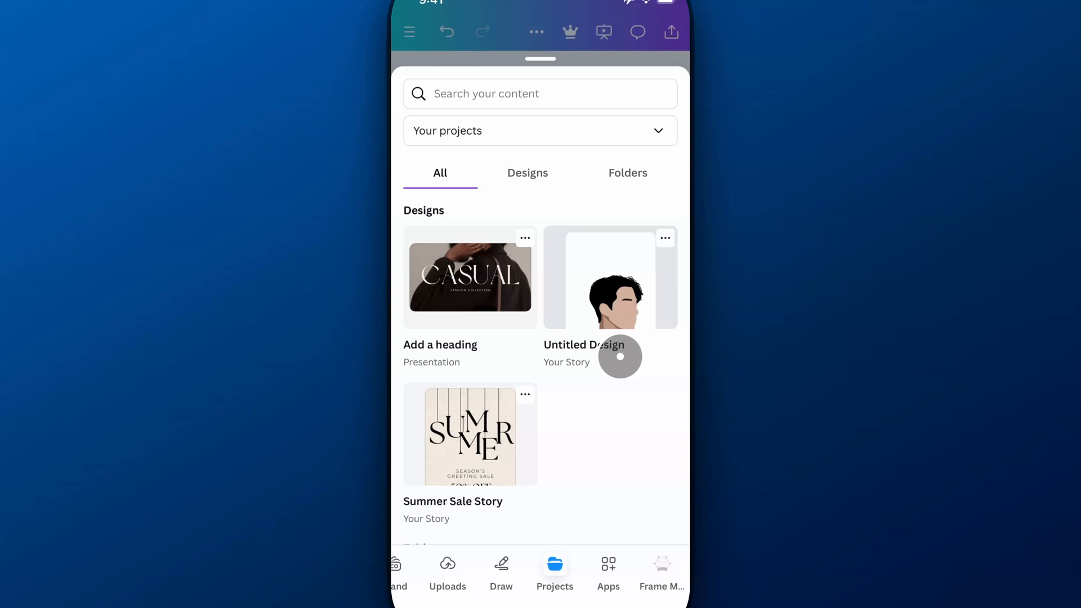
click(448, 566)
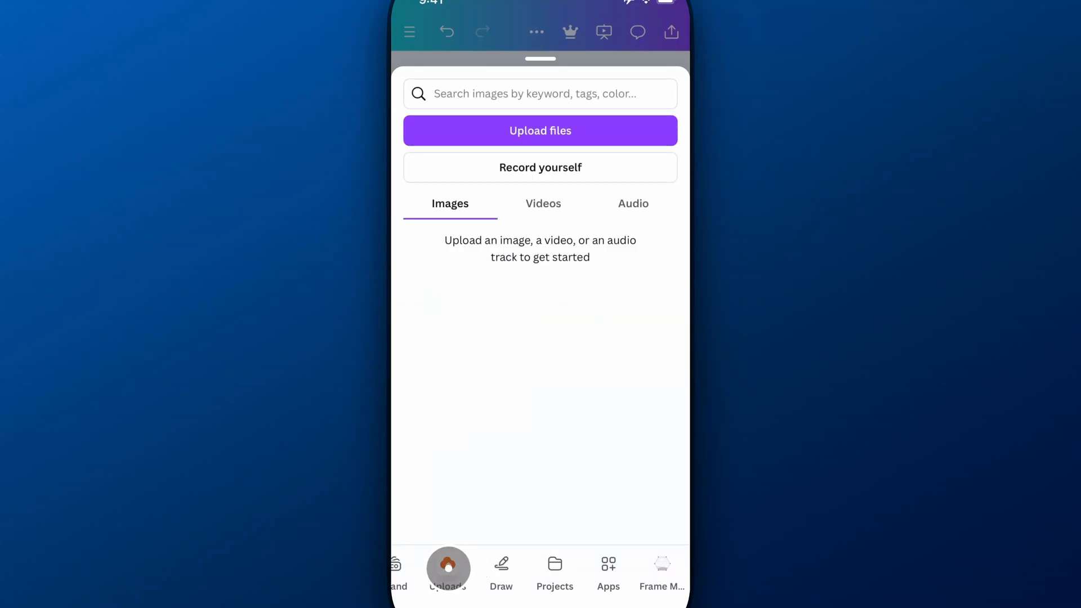
click(540, 135)
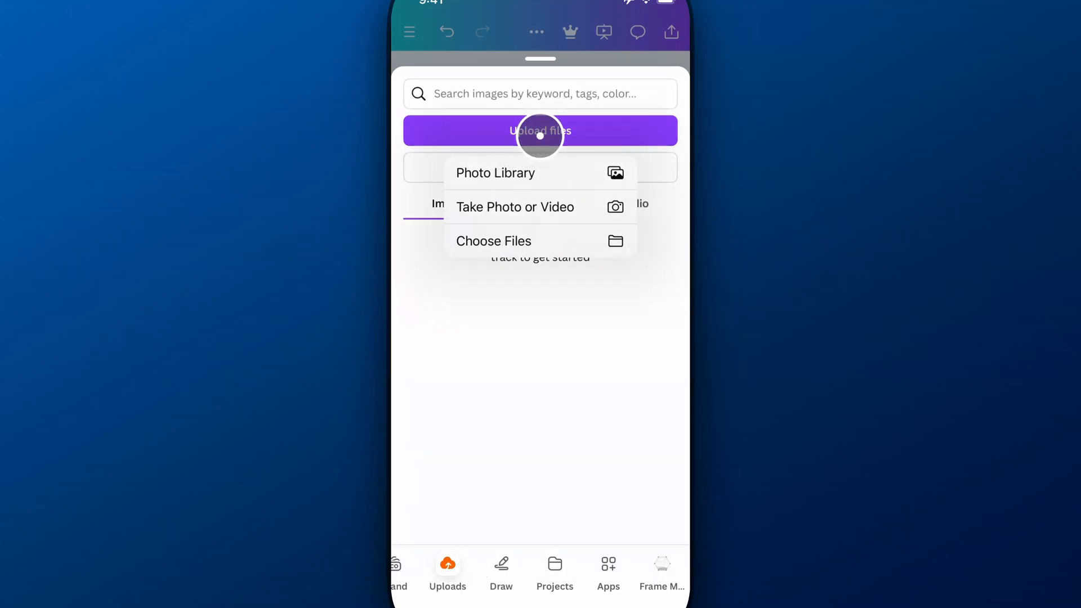
Choose Untitled design.pdf from the downloads folder to upload into Canva.
click(520, 238)
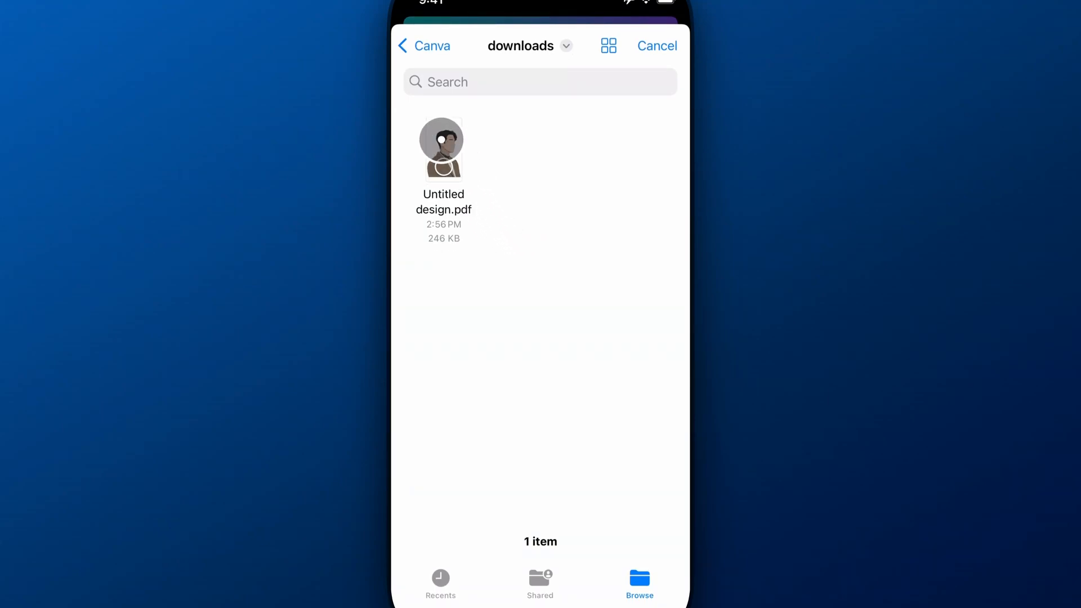
click(444, 144)
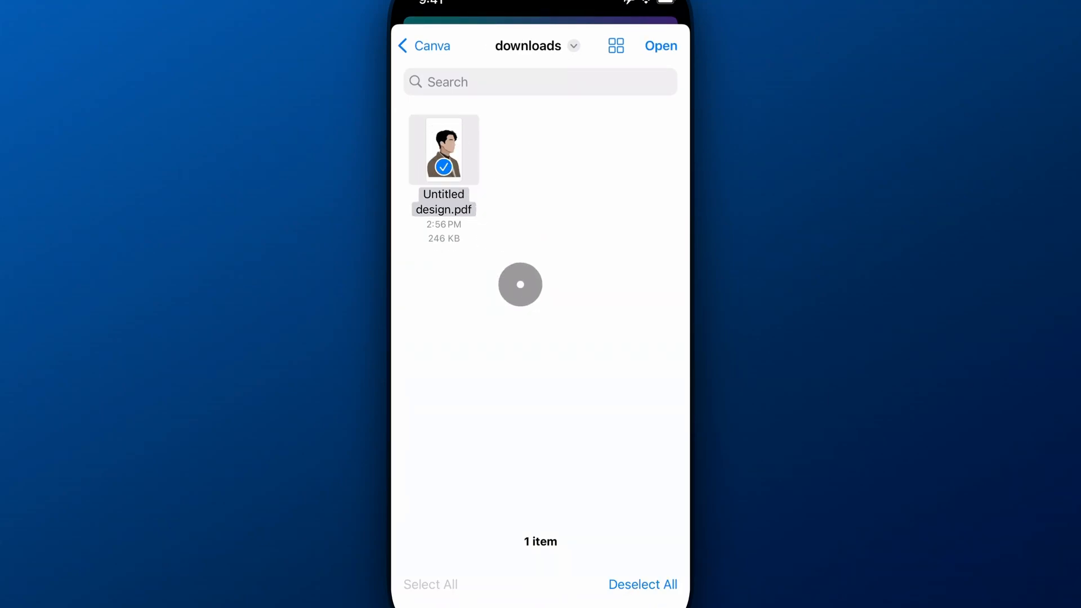
click(656, 47)
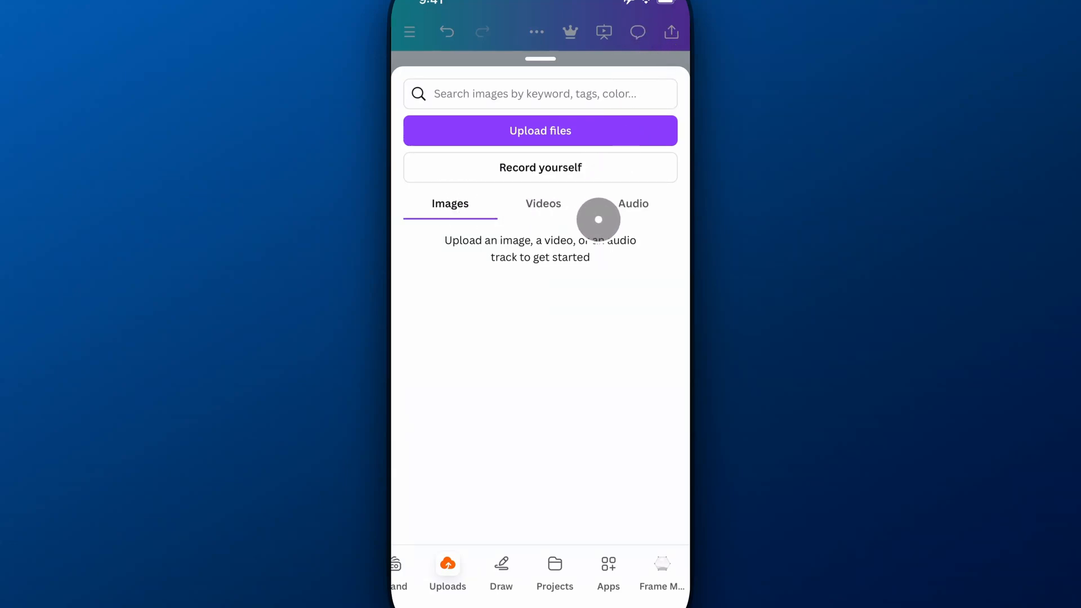
Insert the imported Untitled design.pdf.pdf portrait onto the blank second slide.
click(555, 566)
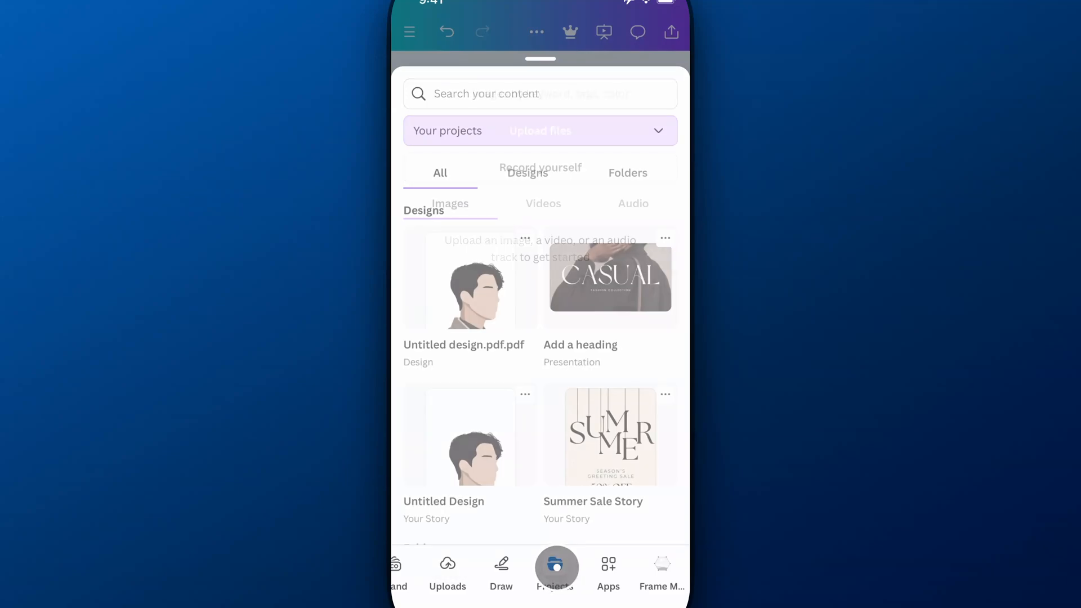
click(442, 345)
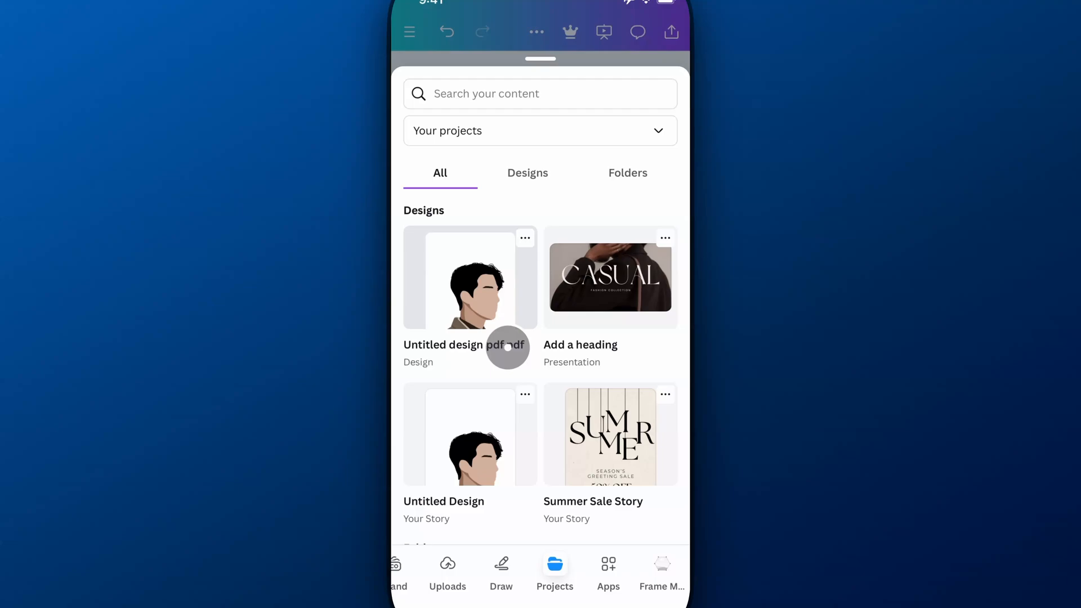
click(508, 314)
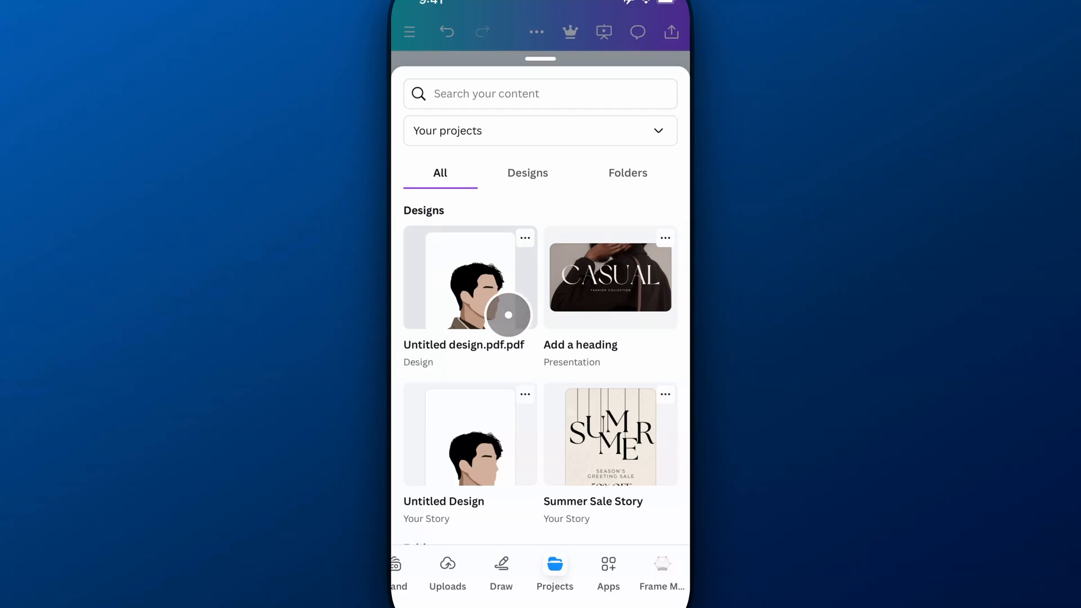
click(547, 347)
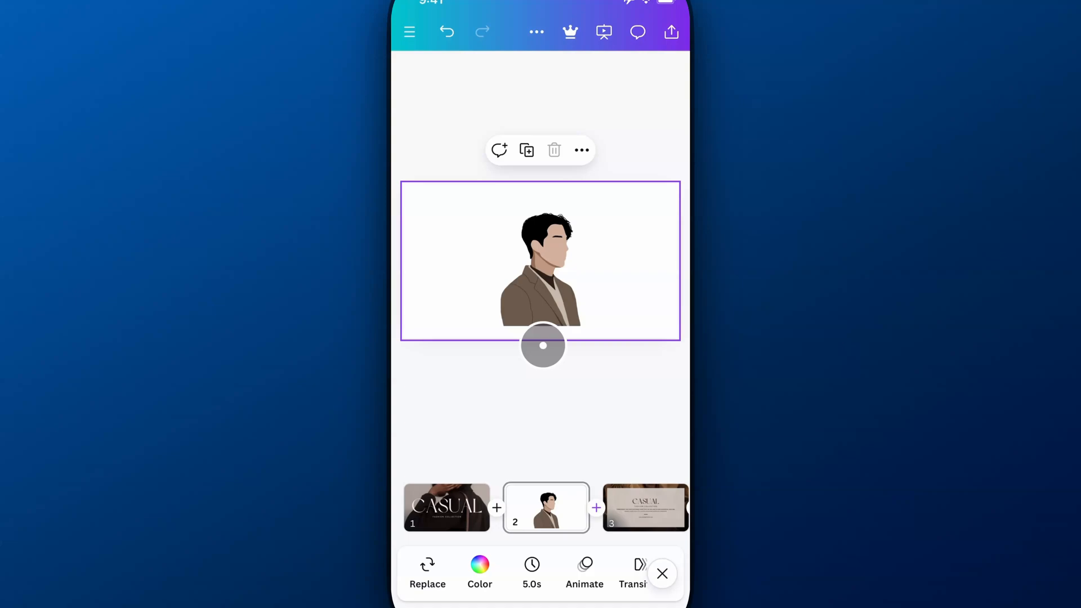
Recentre on slide 2 and move the portrait toward the left.
click(526, 296)
mouse_move(522, 297)
mouse_down()
mouse_move(513, 269)
mouse_move(526, 289)
mouse_up()
click(548, 367)
click(543, 295)
mouse_move(553, 297)
mouse_down()
mouse_move(510, 276)
mouse_move(533, 287)
mouse_up()
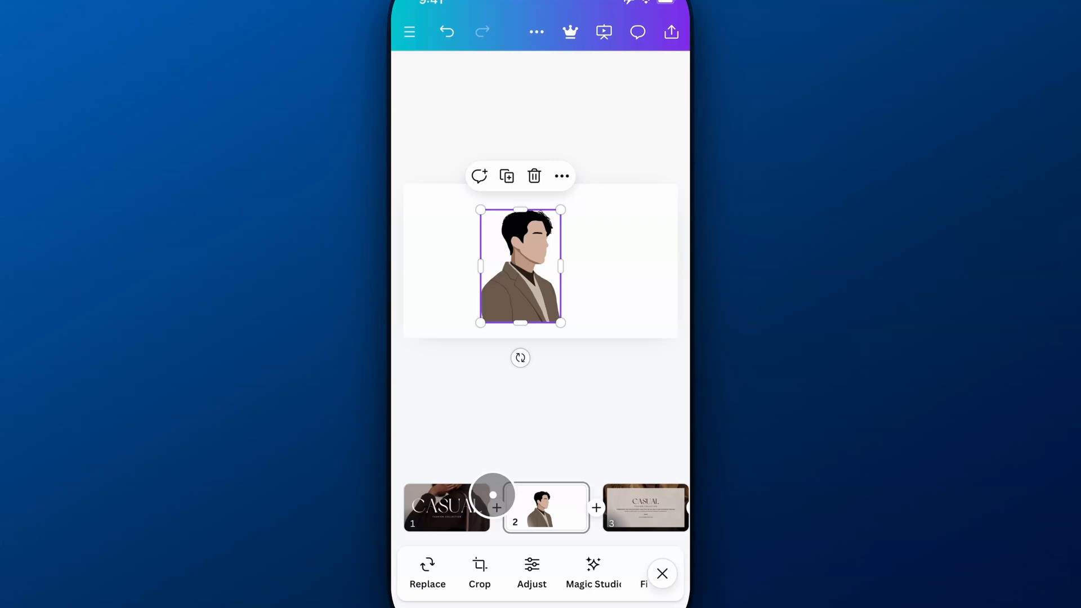
Reposition the portrait up-right then down-left to sit near the slide's centre.
click(586, 286)
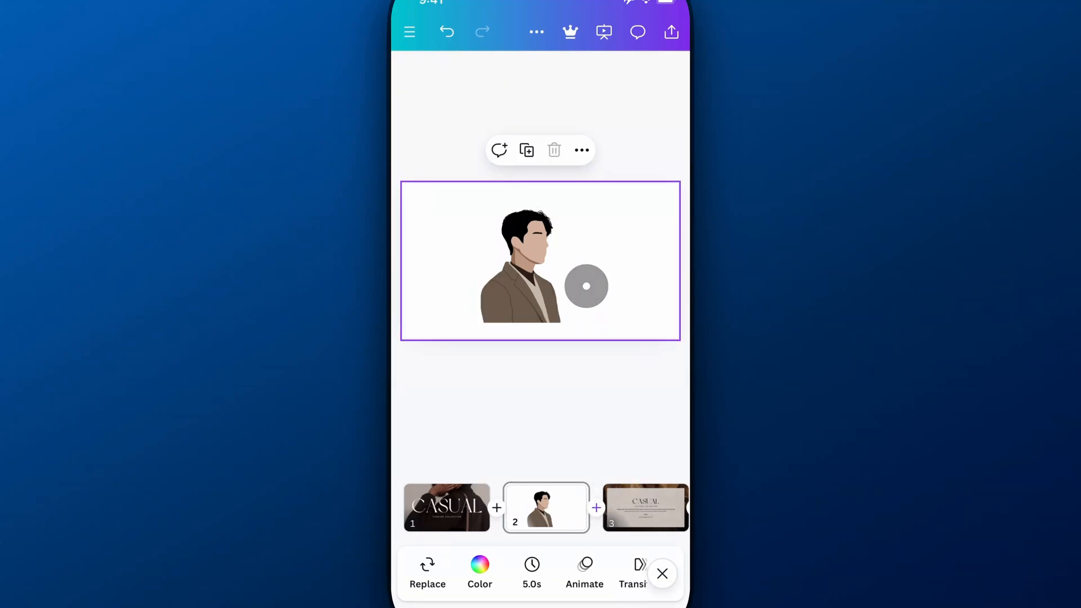
click(515, 306)
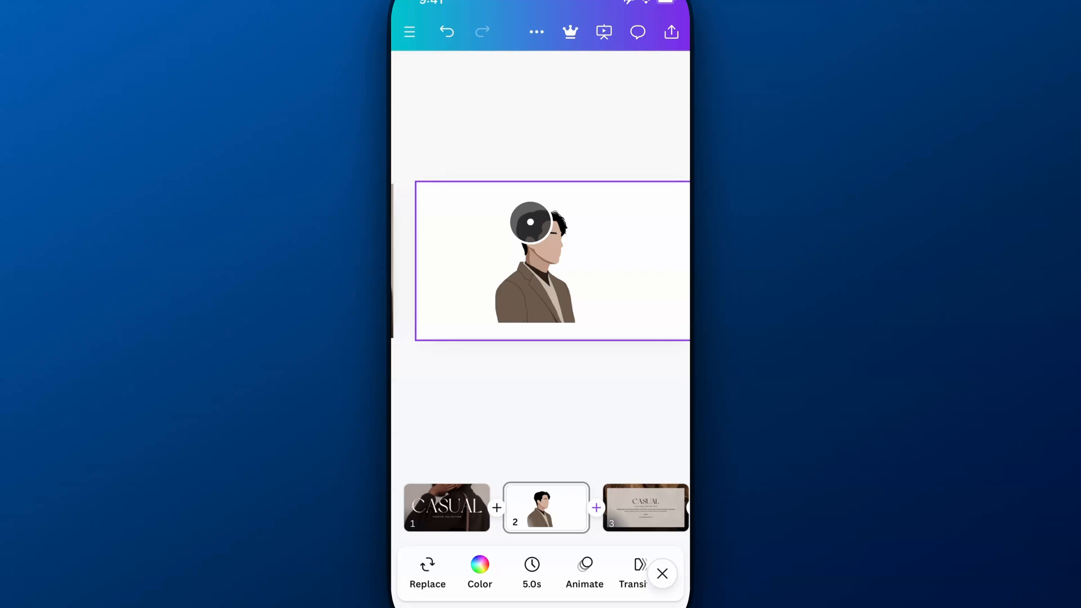
drag(530, 229, 545, 256)
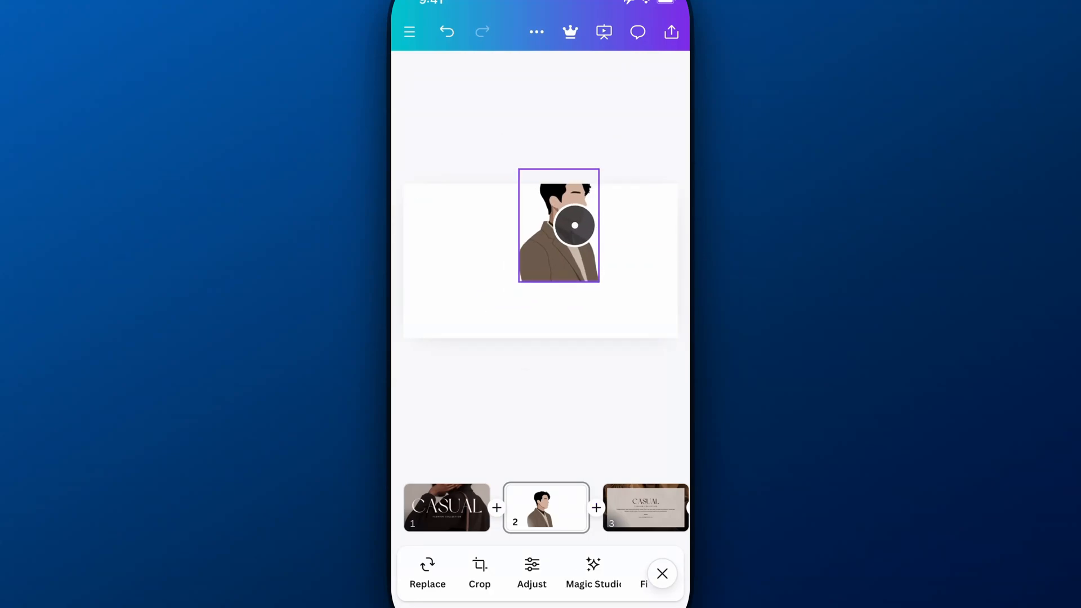
drag(574, 224, 542, 266)
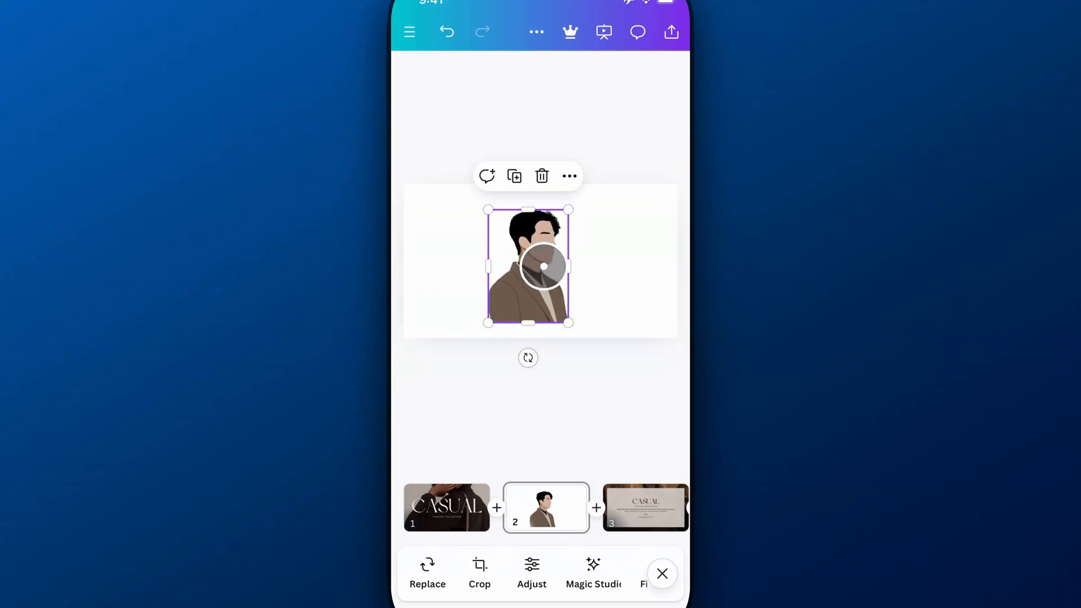